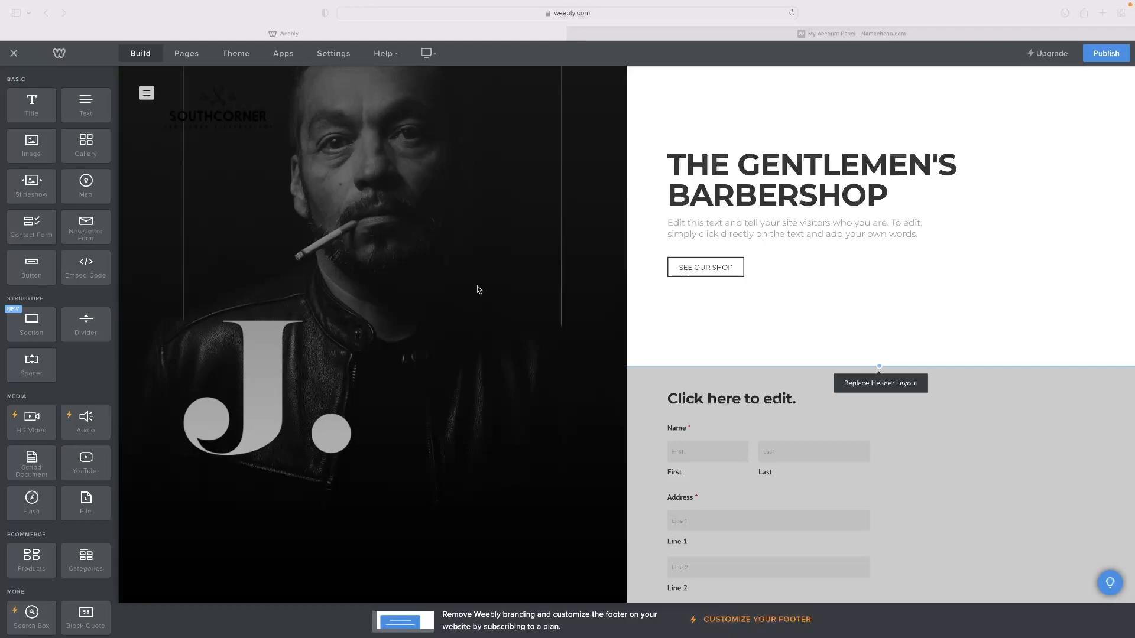
# - Open the site's general settings and start changing the site address to a domain that is already owned
pyautogui.scroll(-3, 479, 289)
pyautogui.scroll(3, 479, 289)
pyautogui.click(339, 61)
pyautogui.click(339, 61)
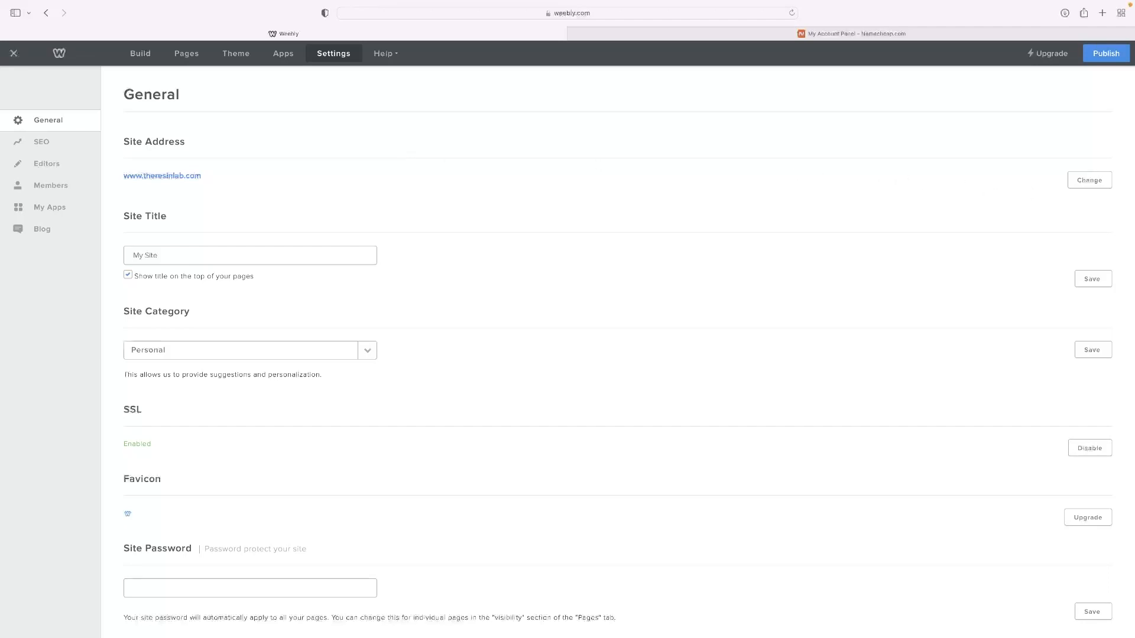
pyautogui.click(1092, 191)
pyautogui.click(467, 261)
pyautogui.click(430, 196)
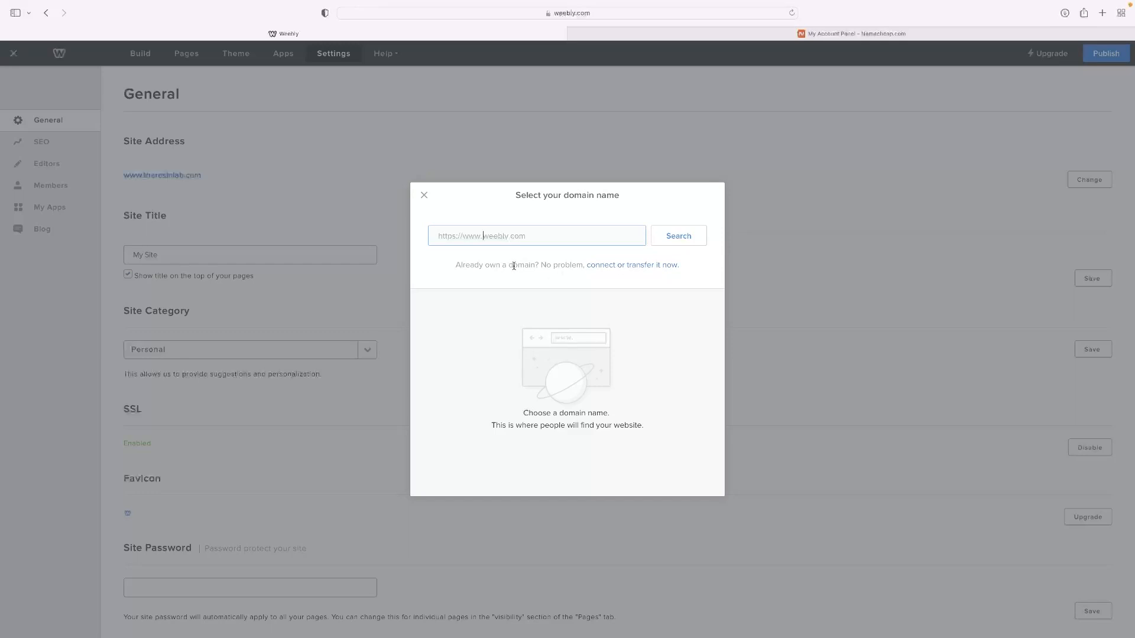
pyautogui.click(657, 265)
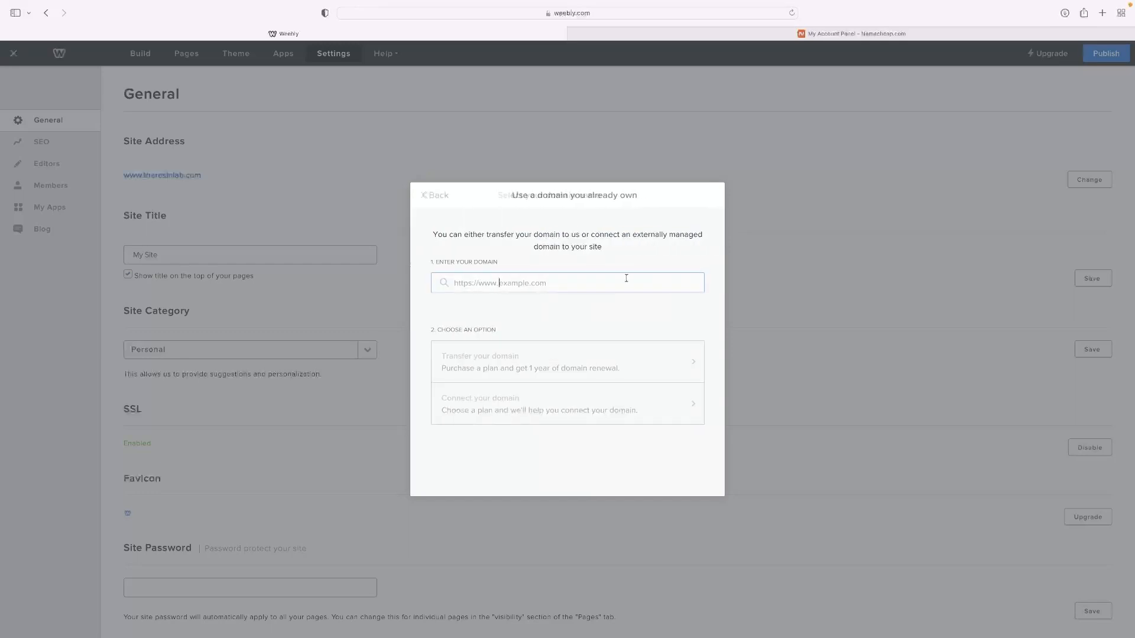
pyautogui.rightClick(534, 281)
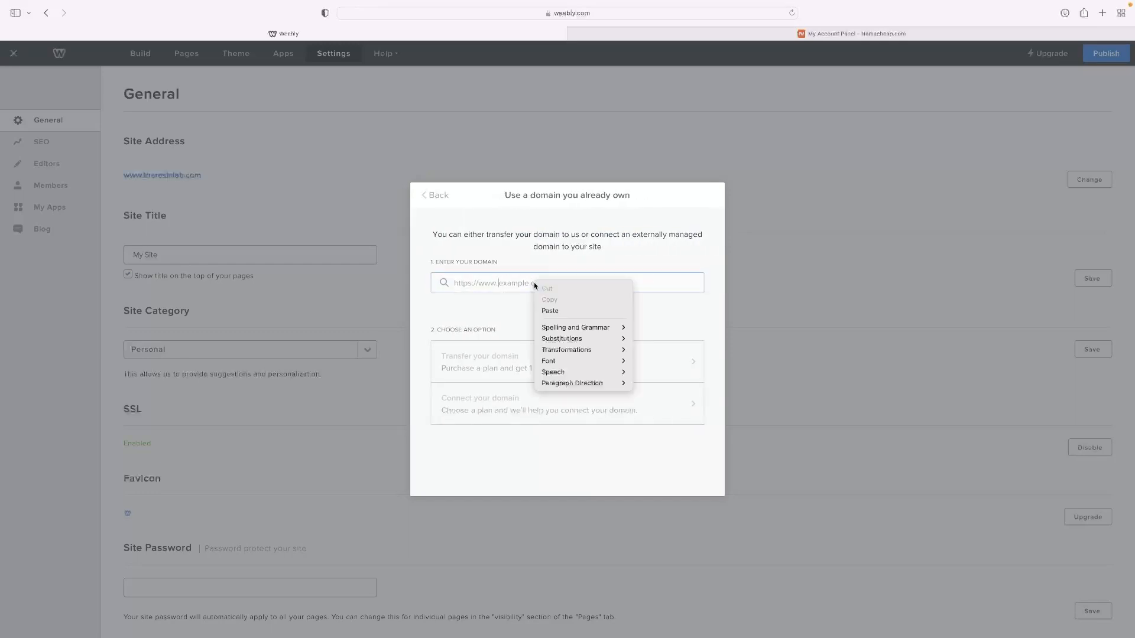
pyautogui.click(549, 311)
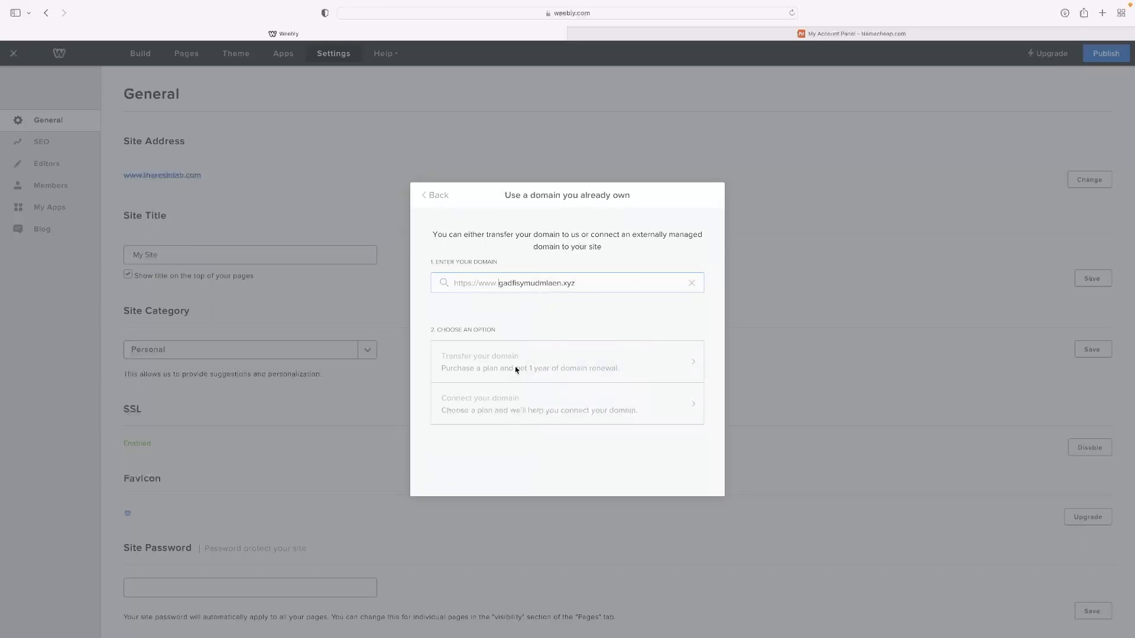
pyautogui.click(551, 326)
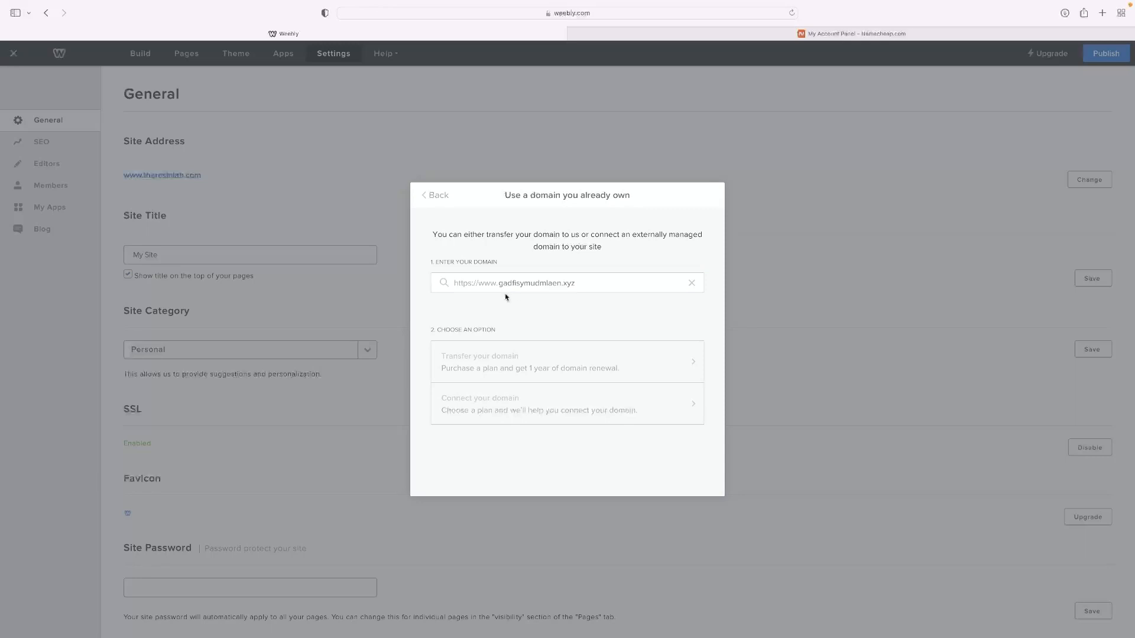
pyautogui.click(499, 284)
pyautogui.click(504, 412)
pyautogui.click(501, 284)
pyautogui.write('www.')
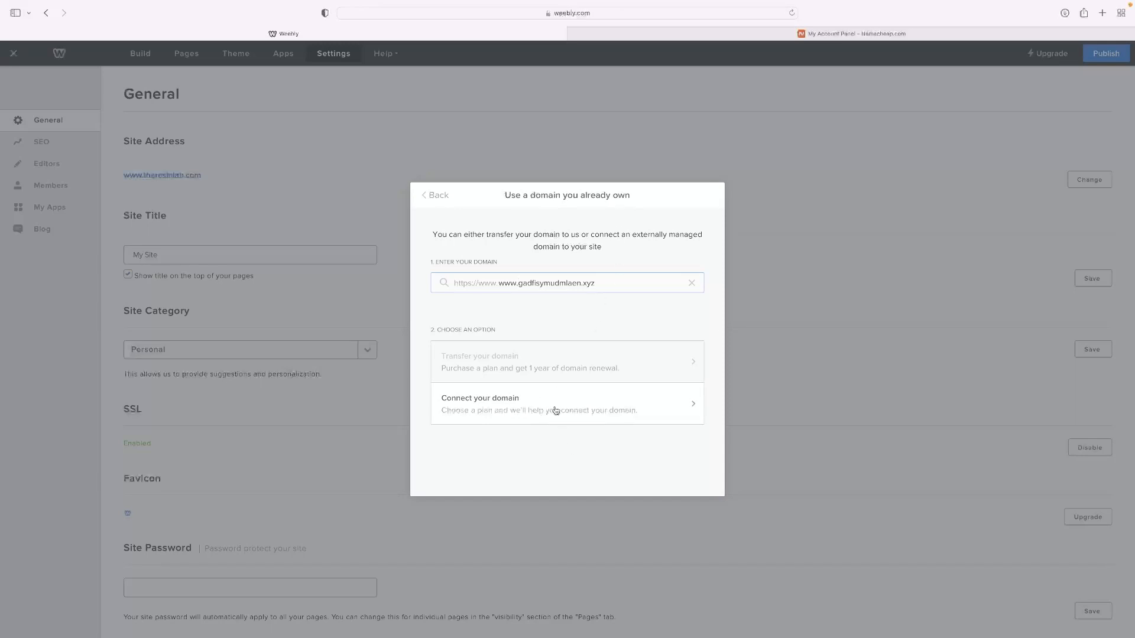
# - Choose to connect the domain and bring up the instructions for making the DNS changes yourself
pyautogui.click(527, 410)
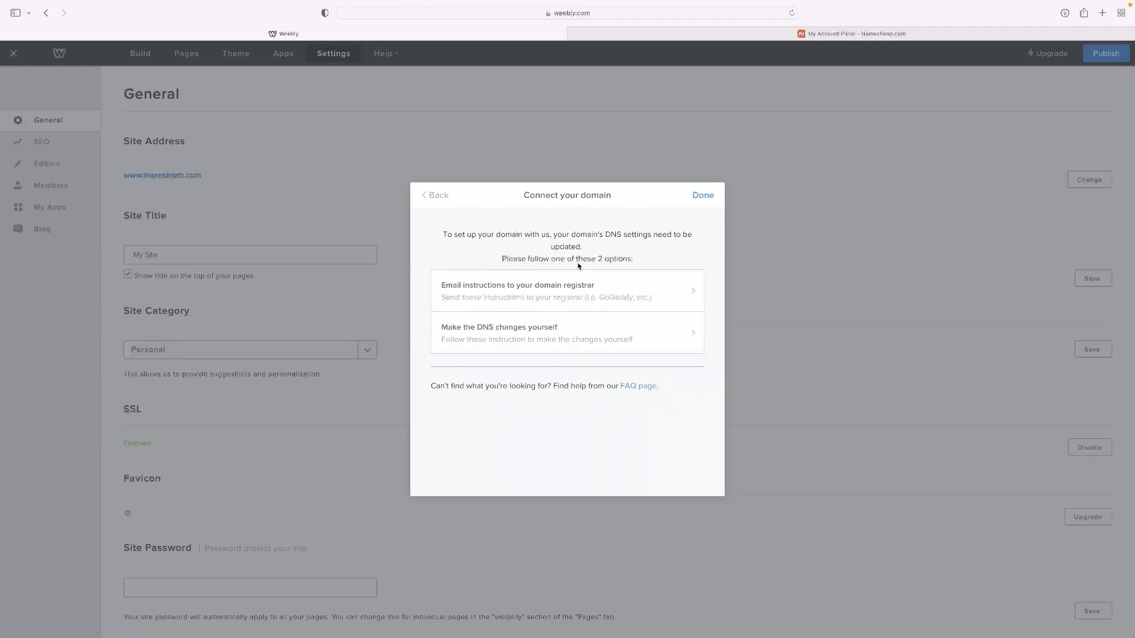
pyautogui.click(523, 338)
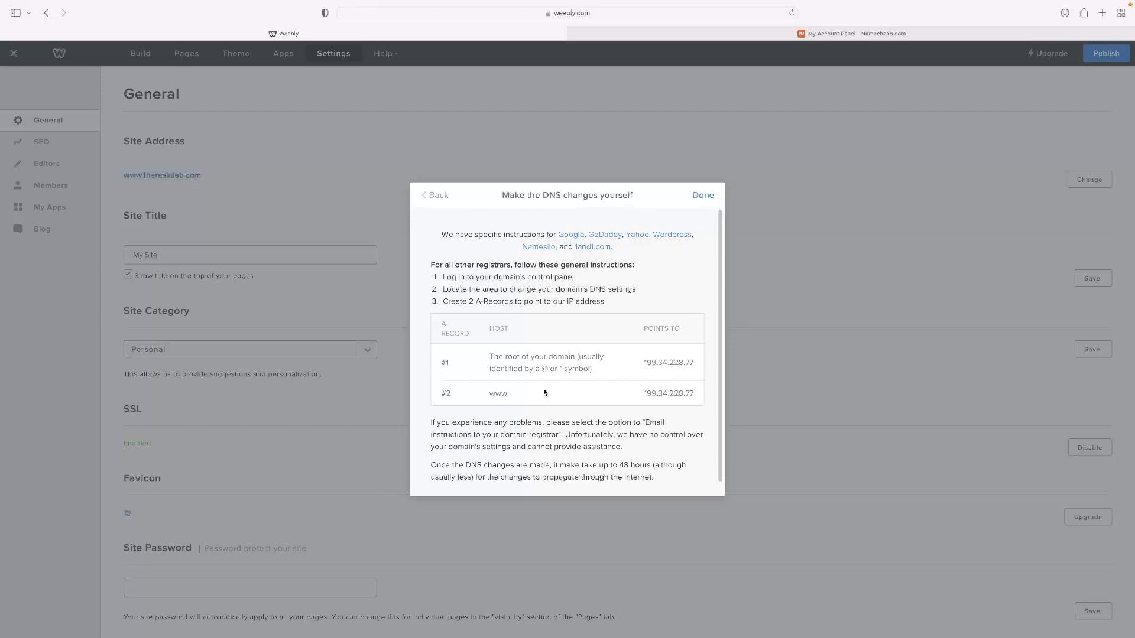
pyautogui.scroll(-1, 544, 388)
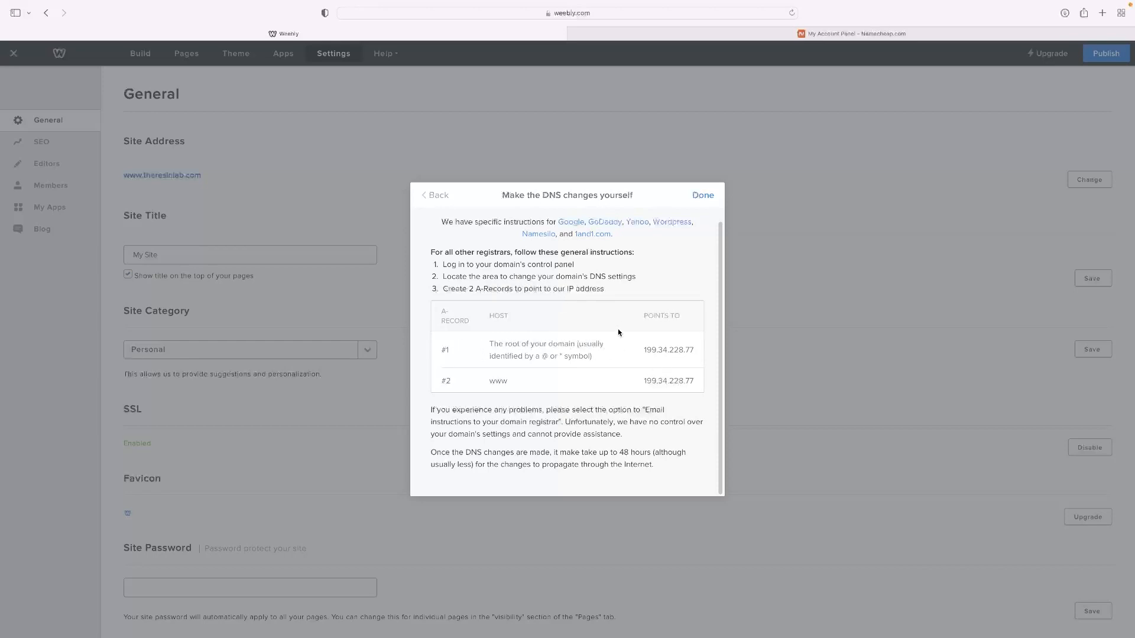
# - Switch to Namecheap and open the Advanced DNS settings of gadfisymudmlaen.xyz to review its host records
pyautogui.click(910, 34)
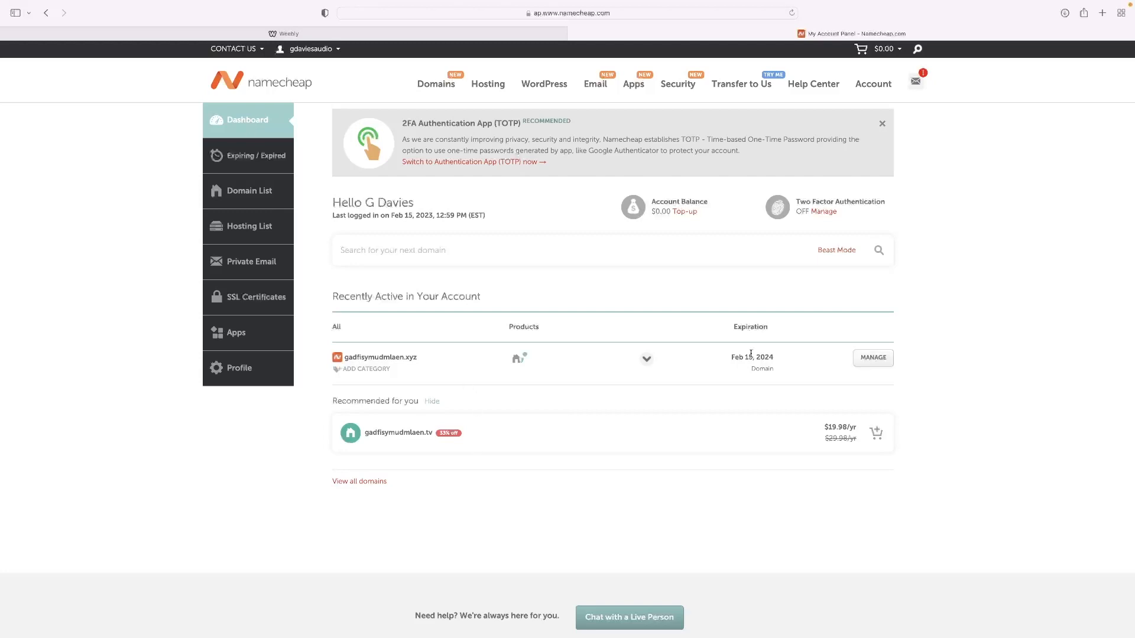
pyautogui.click(876, 362)
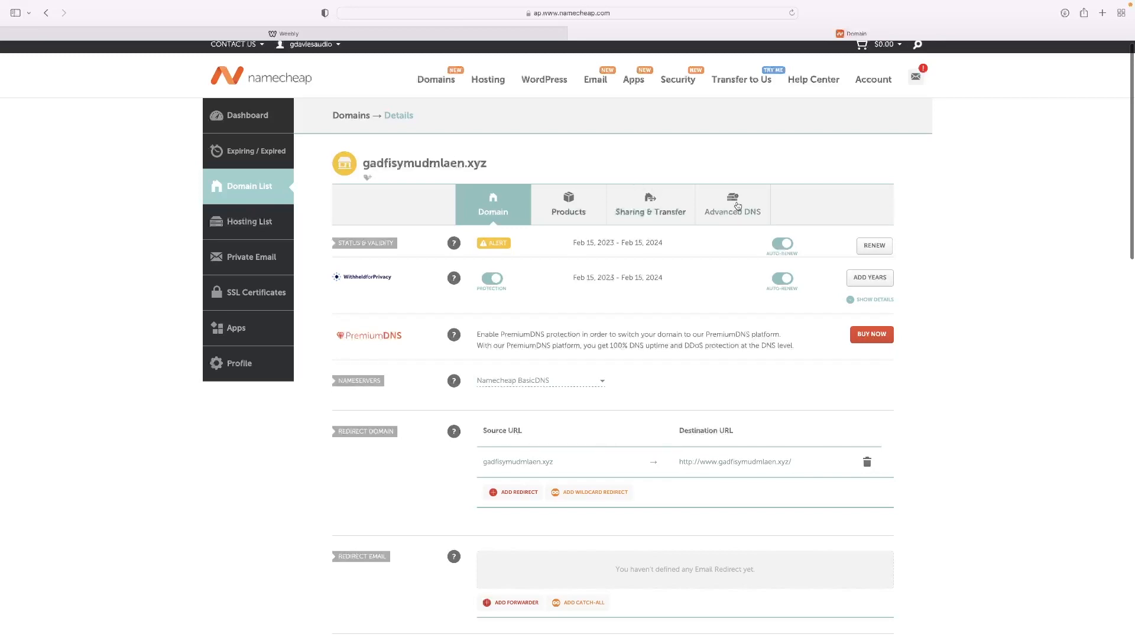
pyautogui.click(736, 214)
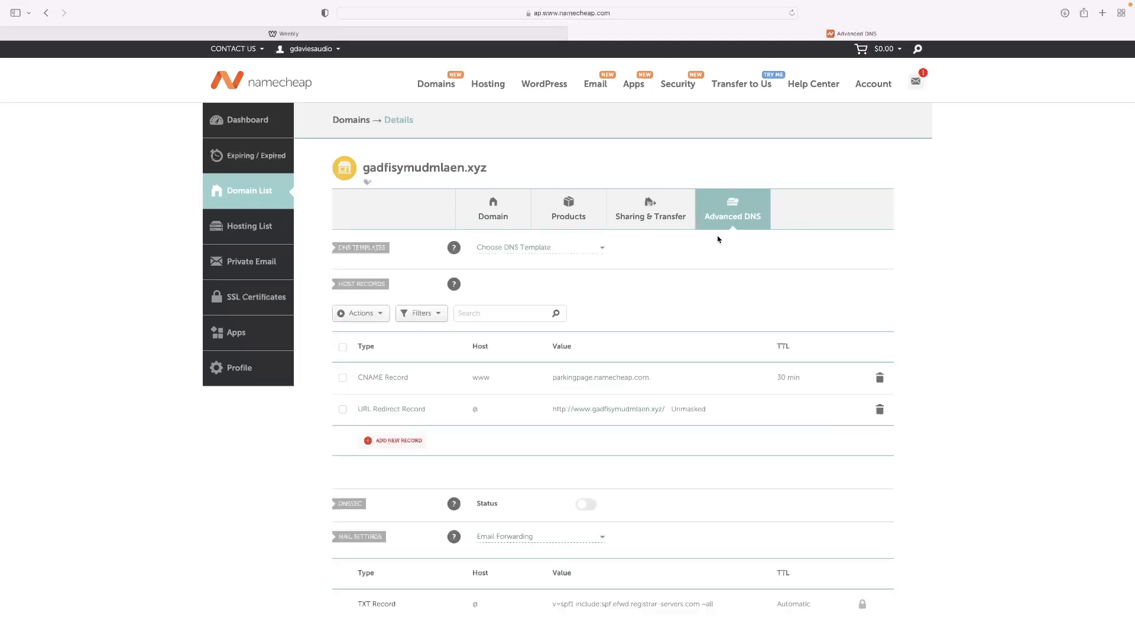
pyautogui.scroll(-5, 632, 396)
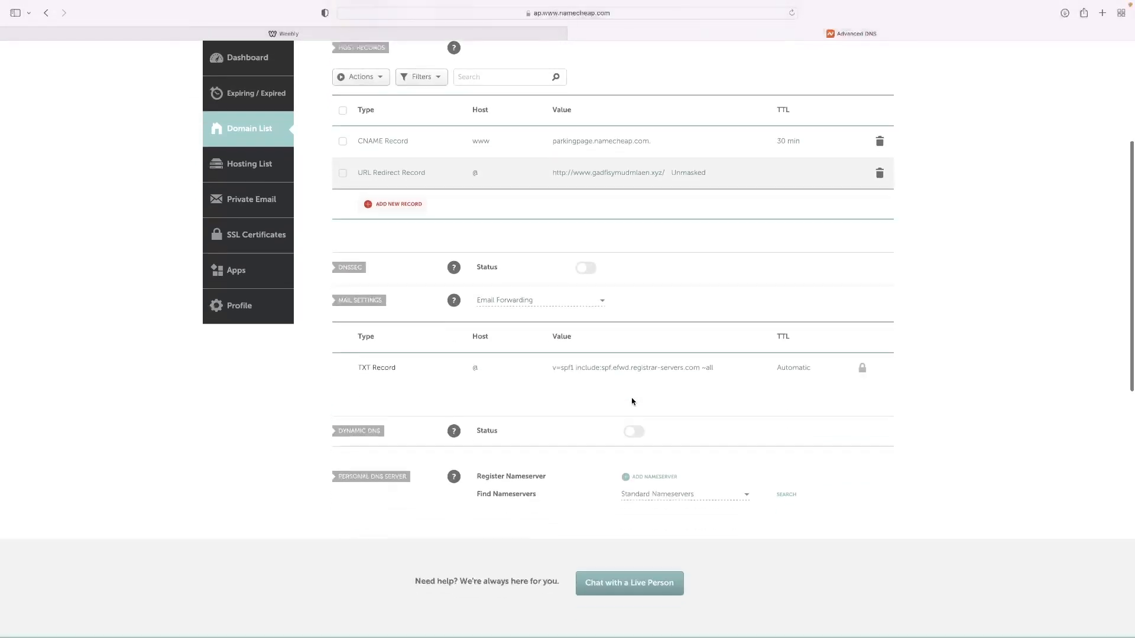
pyautogui.scroll(3, 631, 401)
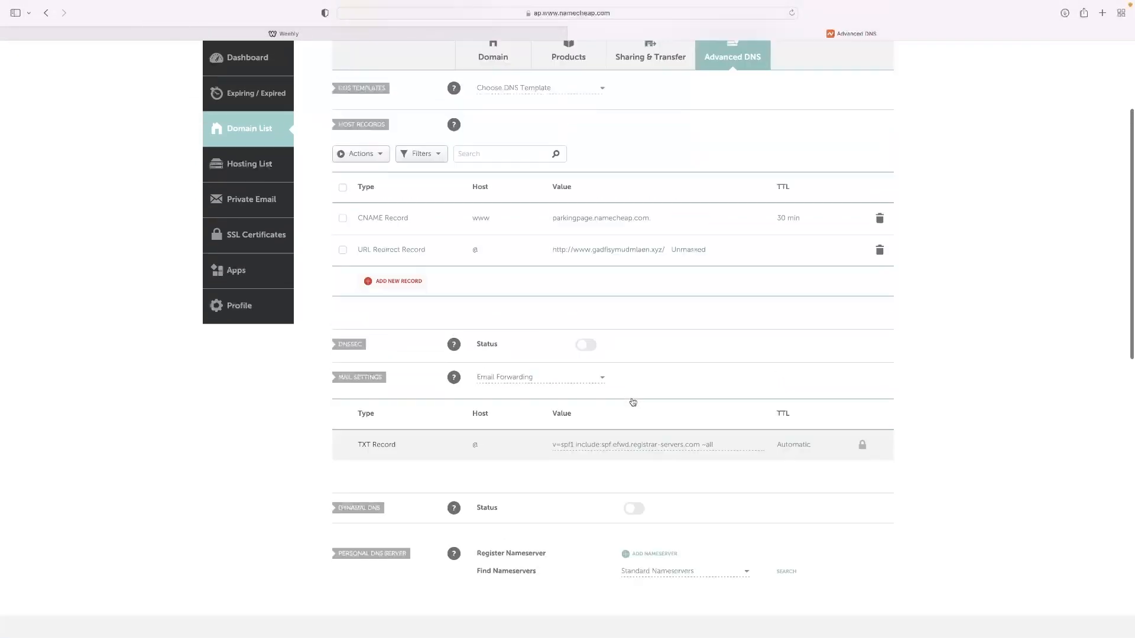
pyautogui.scroll(2, 632, 402)
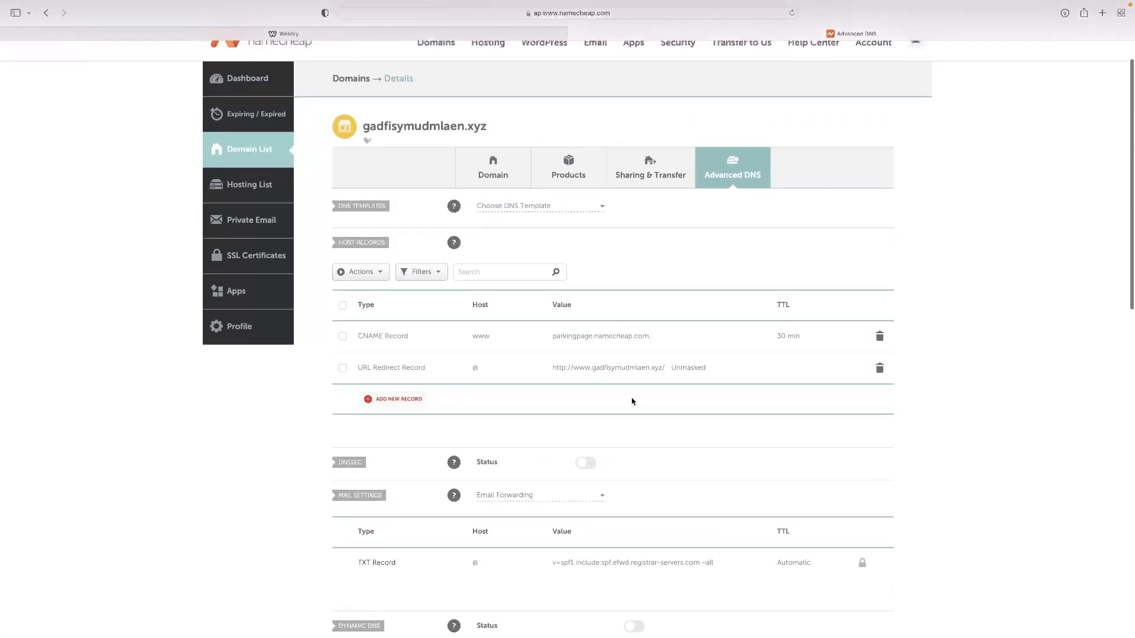
pyautogui.scroll(-6, 631, 401)
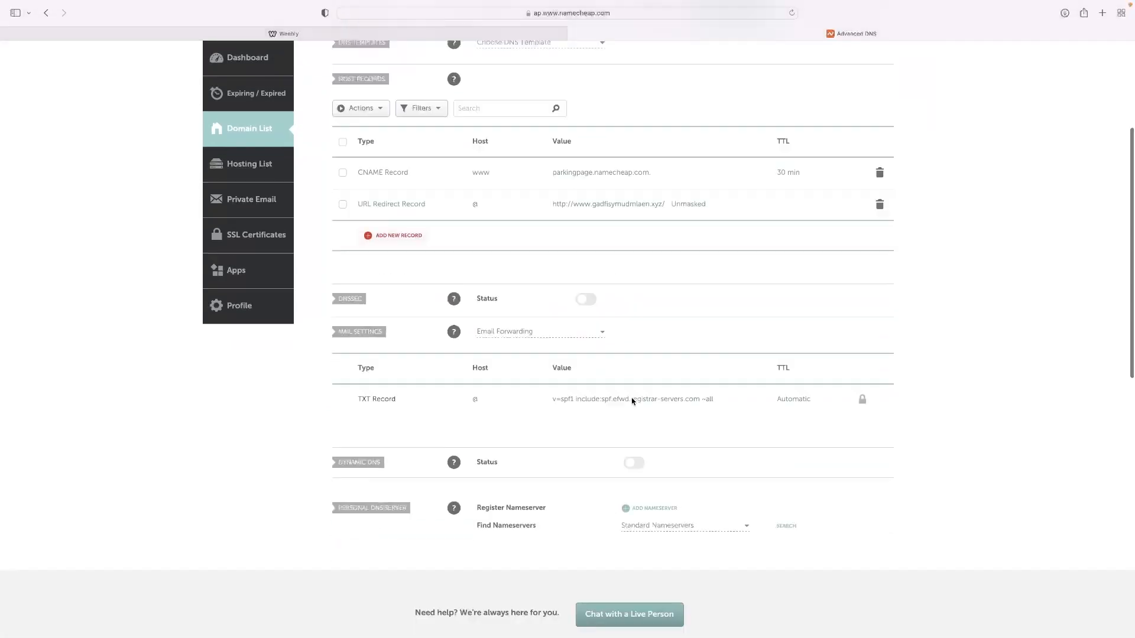
pyautogui.scroll(5, 632, 401)
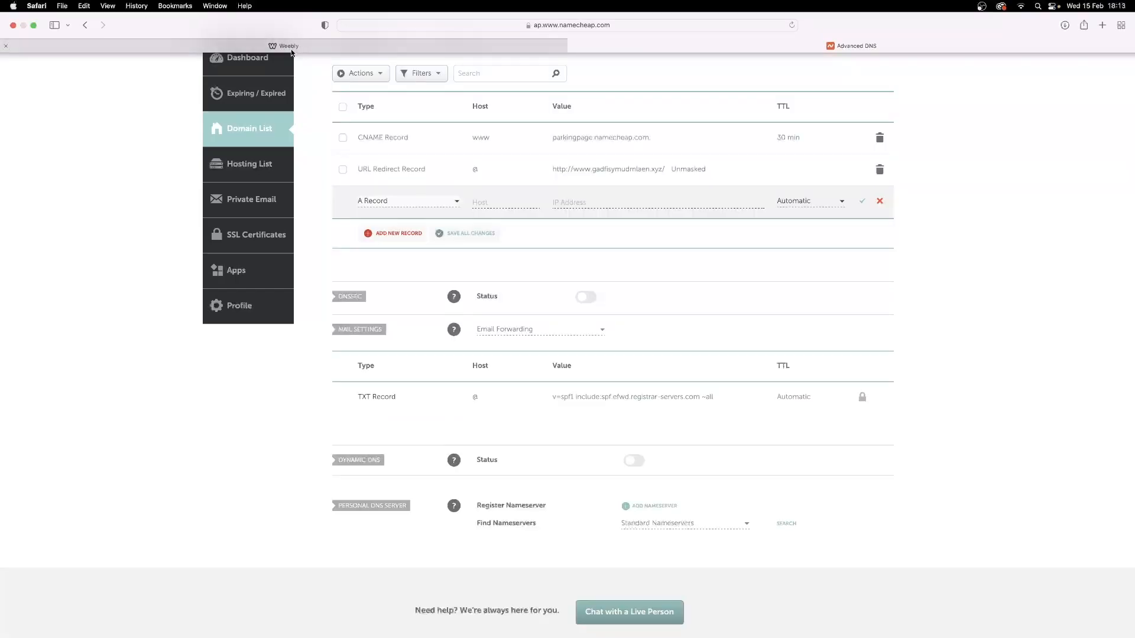
# - Check the required record type in Weebly's instructions and add two new A Records to Namecheap's host records
pyautogui.click(284, 34)
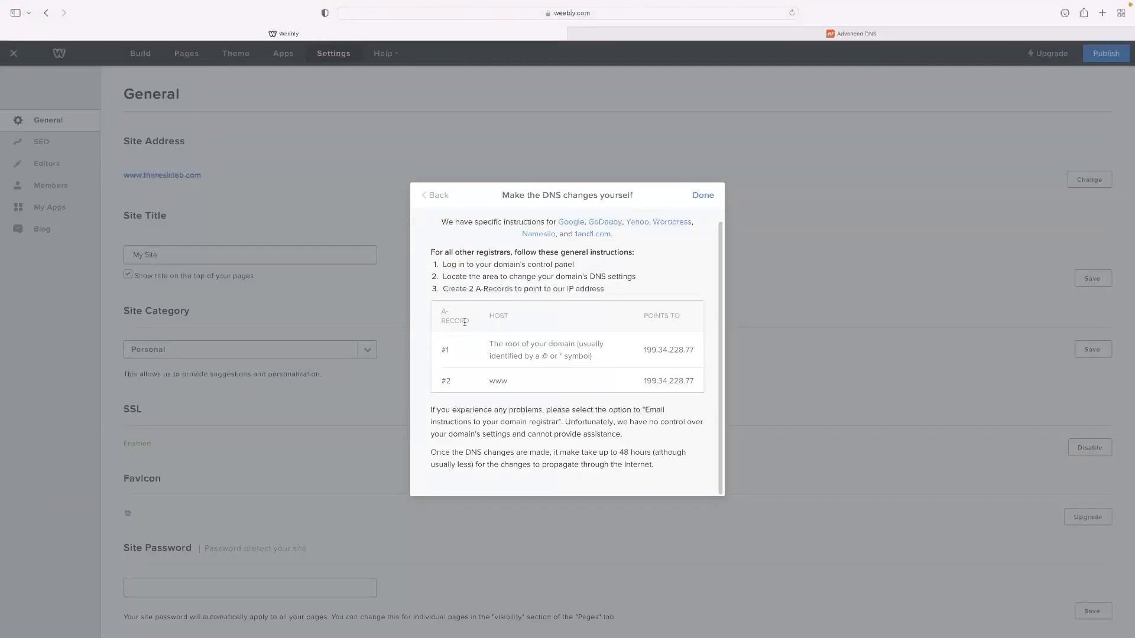
pyautogui.moveTo(472, 326); pyautogui.dragTo(424, 316)
pyautogui.click(685, 33)
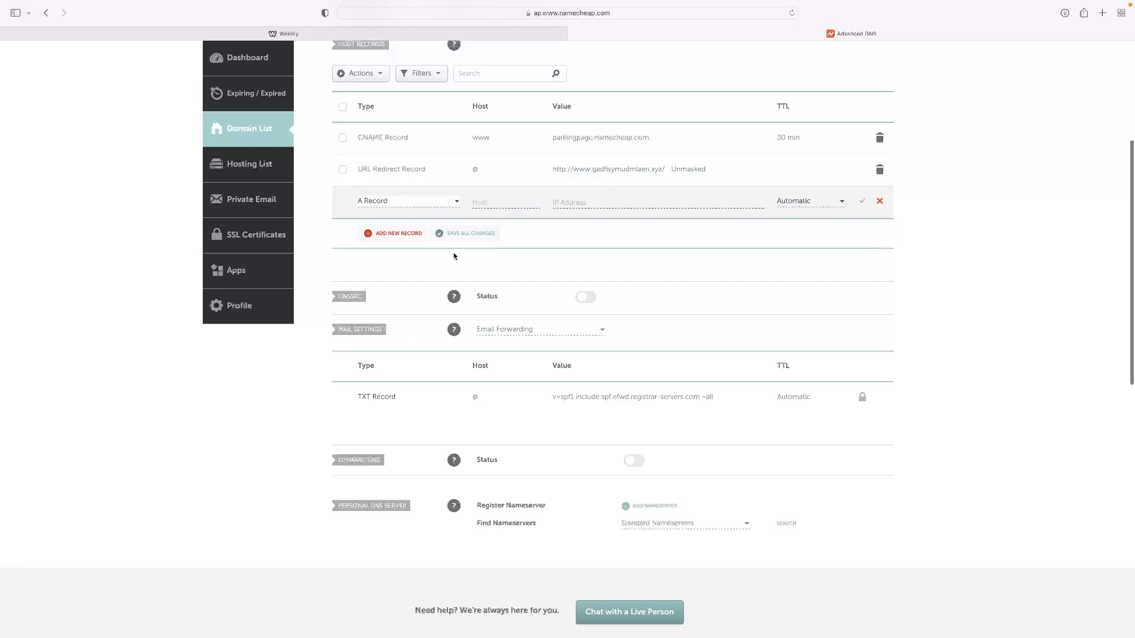
pyautogui.scroll(1, 449, 241)
pyautogui.scroll(1, 449, 241)
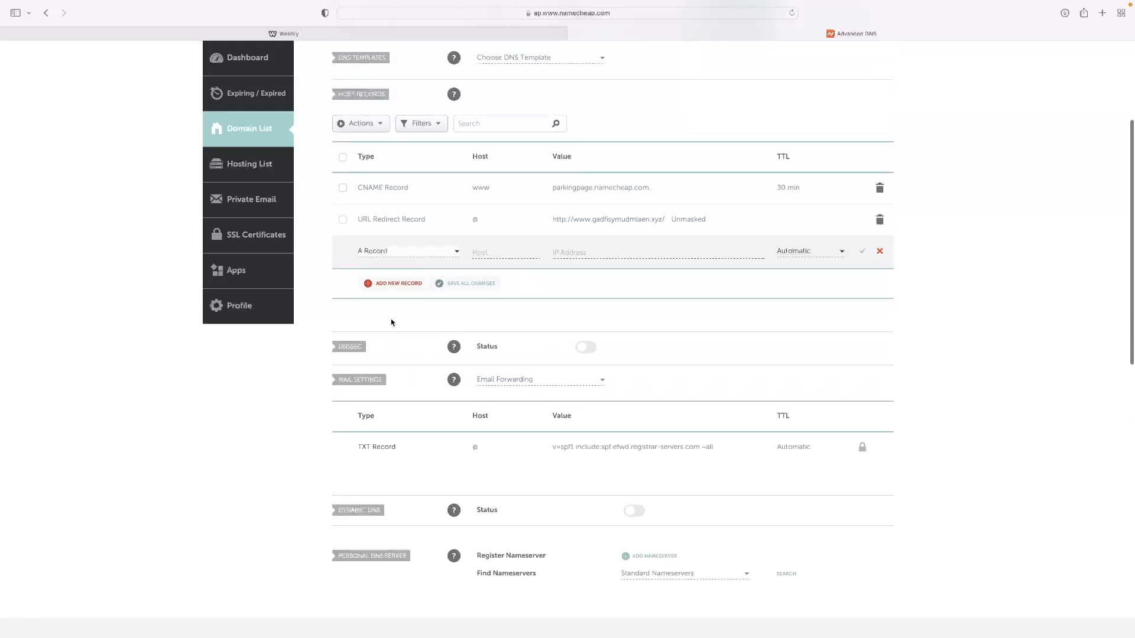
pyautogui.click(401, 283)
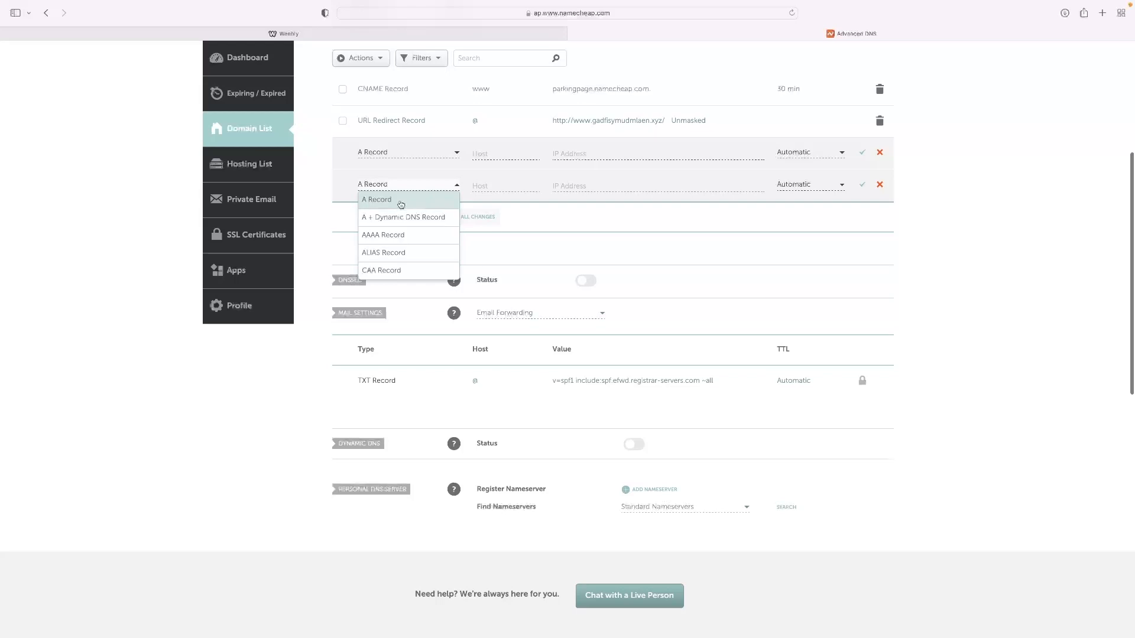
pyautogui.click(400, 204)
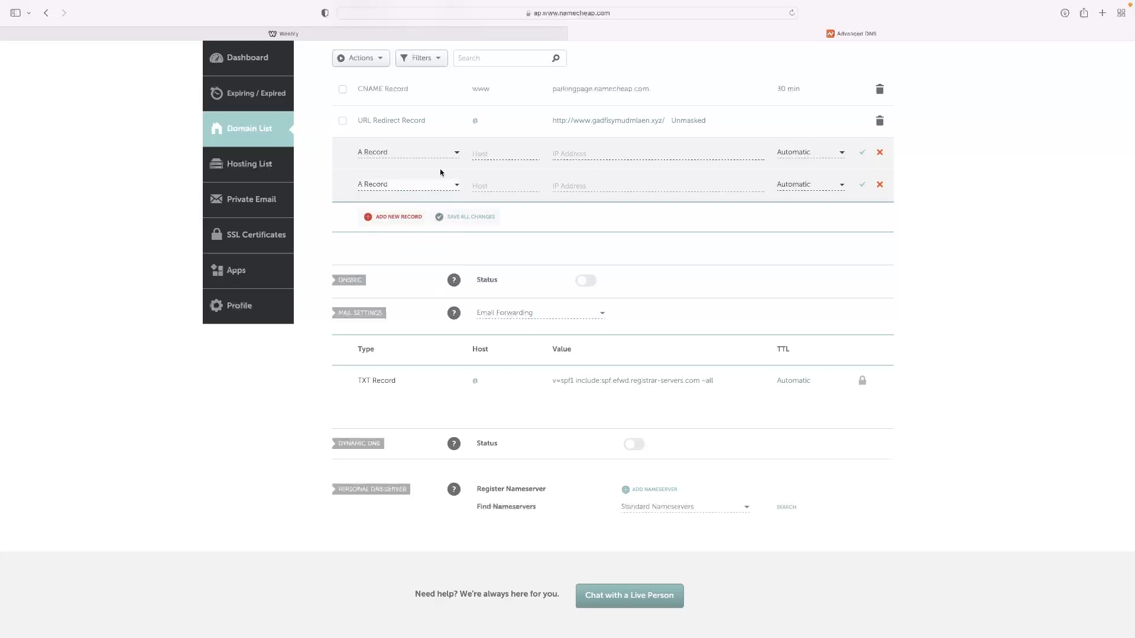
# - Give the first new A Record the host @ and the IP address 199.34.228.77 copied from Weebly's instructions
pyautogui.click(484, 153)
pyautogui.write('@')
pyautogui.scroll(-1, 477, 95)
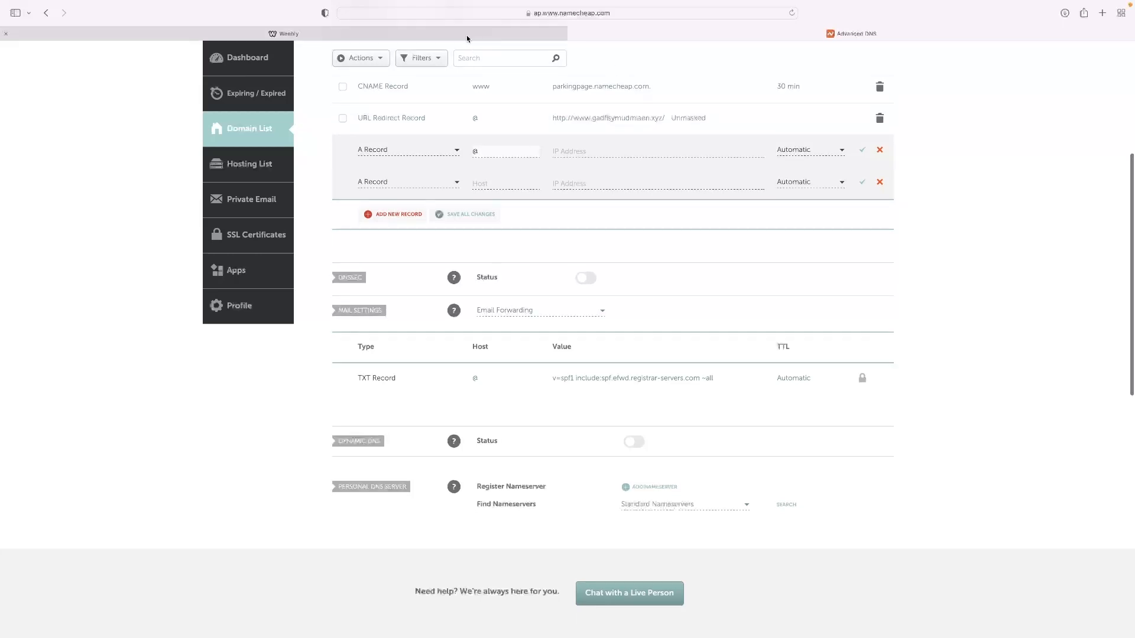
pyautogui.click(466, 35)
pyautogui.moveTo(643, 349); pyautogui.dragTo(697, 352)
pyautogui.rightClick(689, 350)
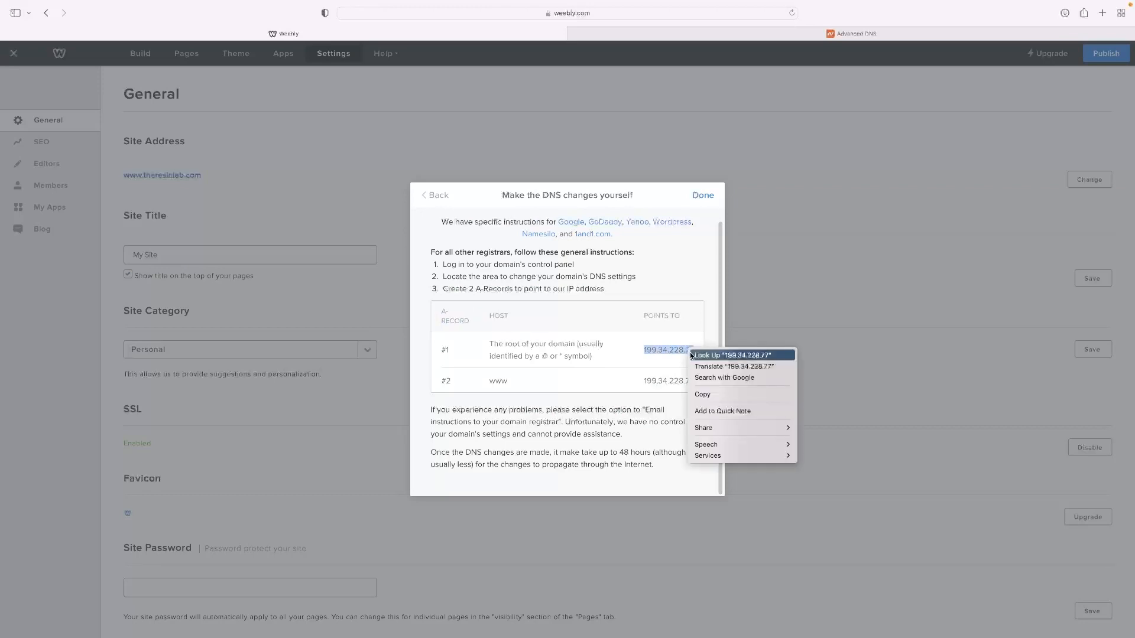
pyautogui.click(701, 395)
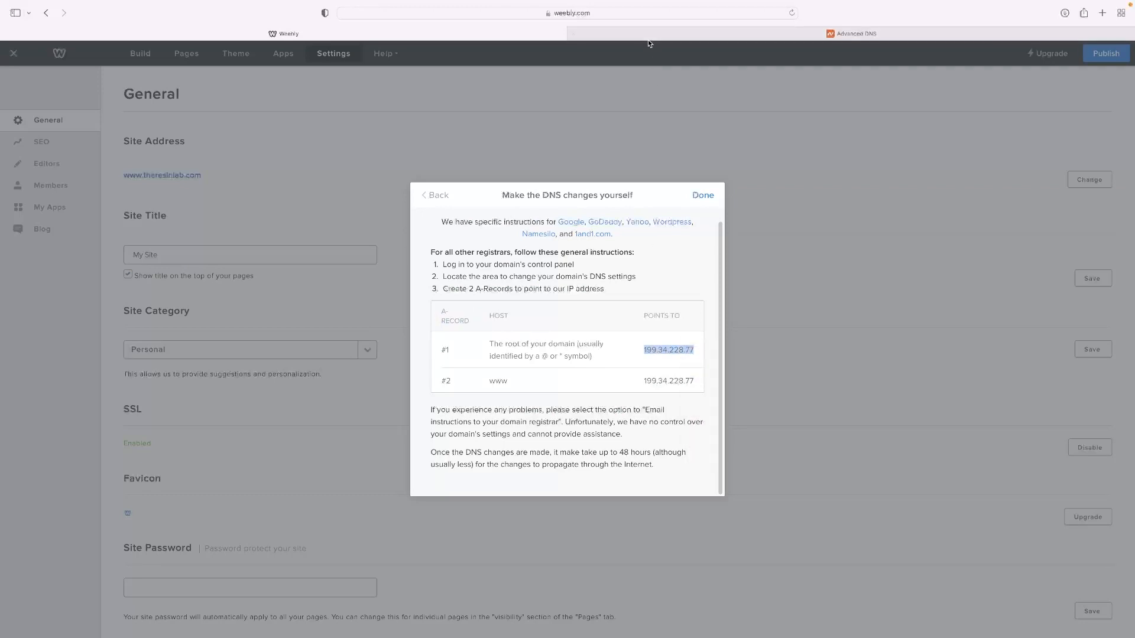
pyautogui.click(647, 36)
pyautogui.rightClick(572, 152)
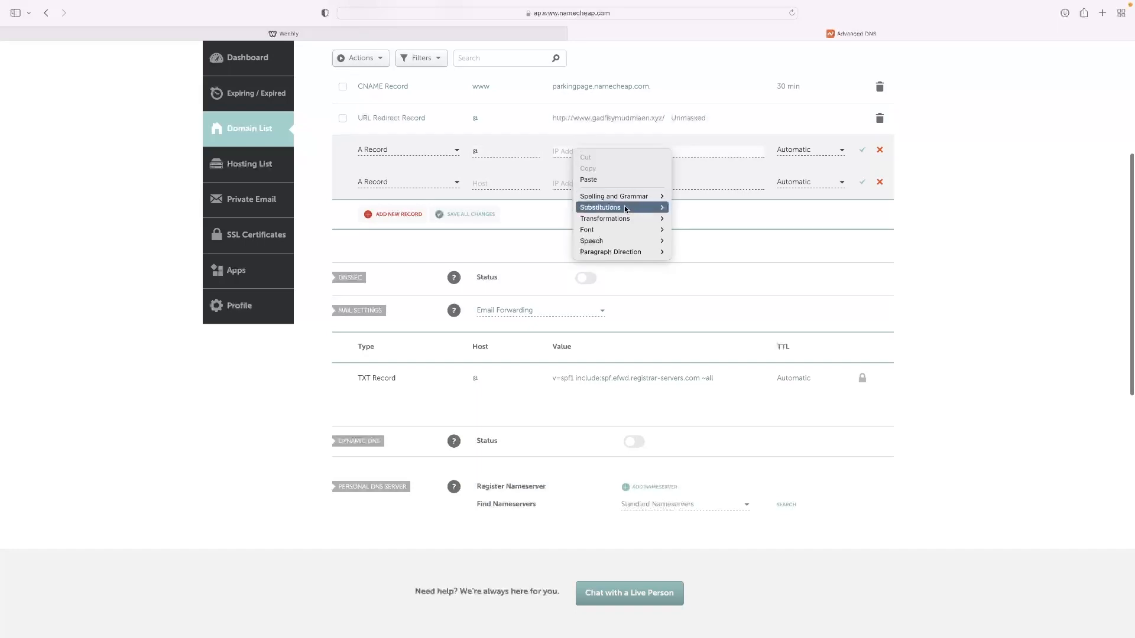
pyautogui.click(622, 179)
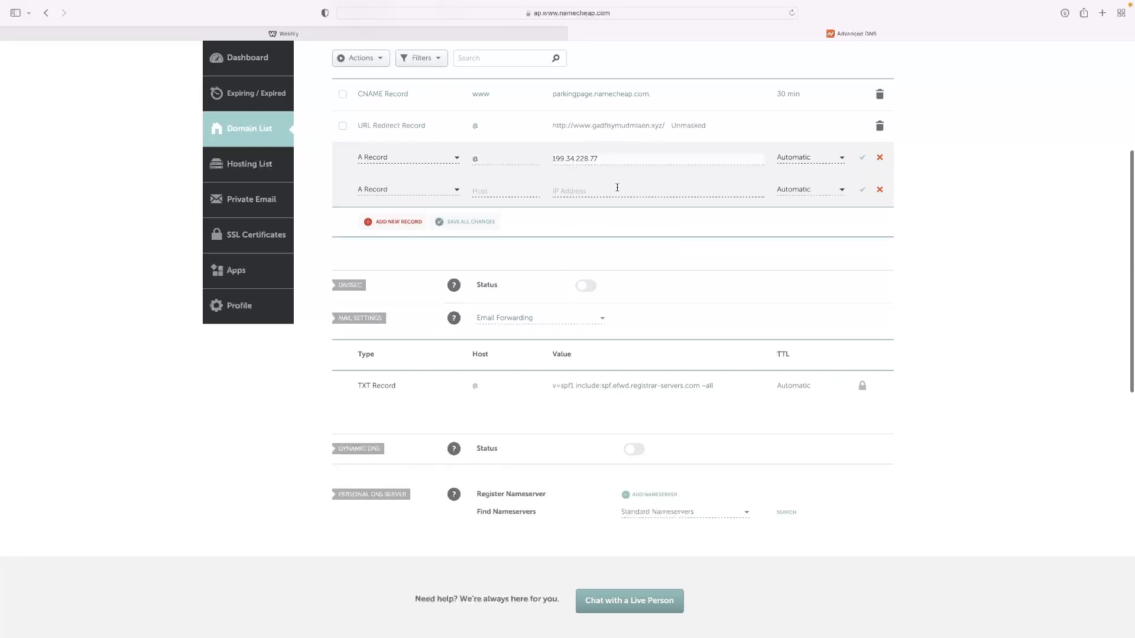
# - Check the second record's host in Weebly's instructions and set the second A Record's host to www in Namecheap
pyautogui.scroll(2, 617, 187)
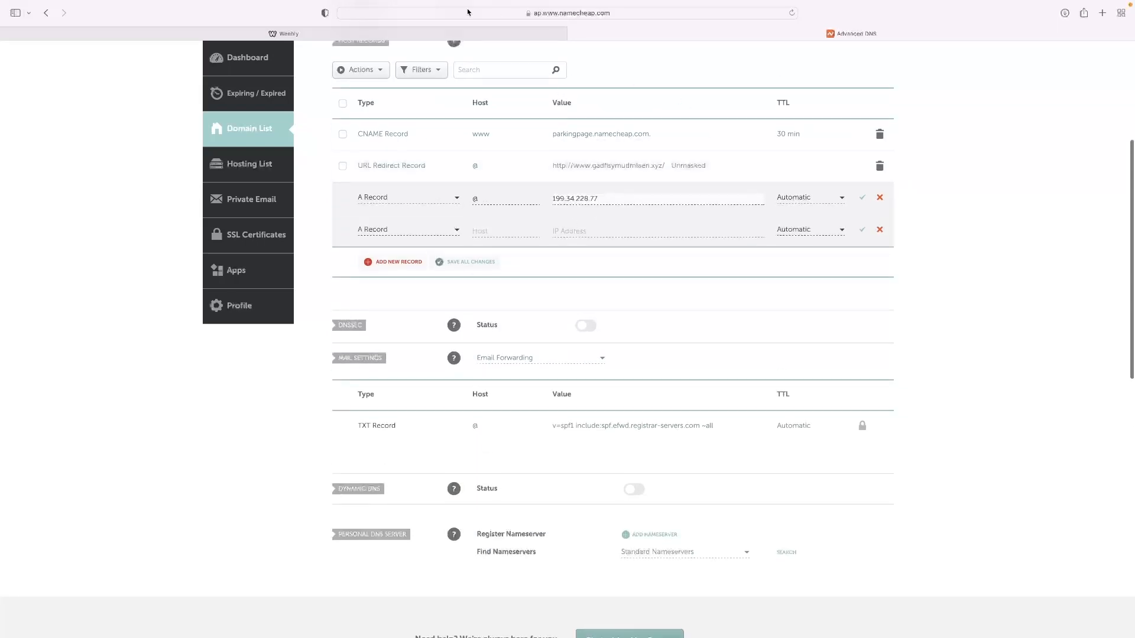
pyautogui.click(512, 33)
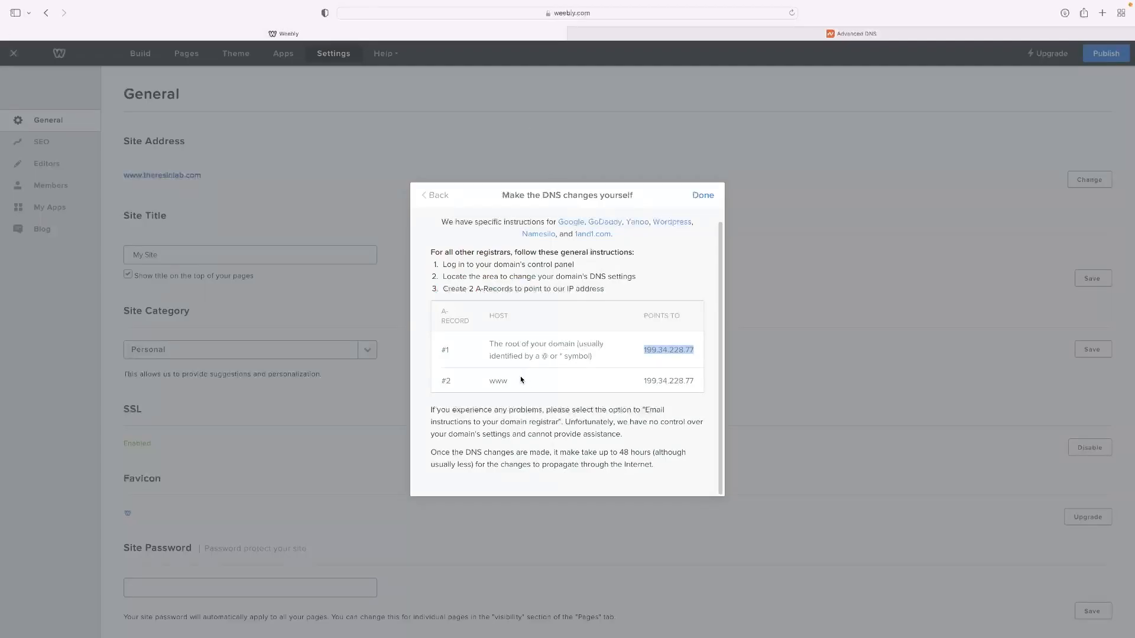
pyautogui.click(851, 33)
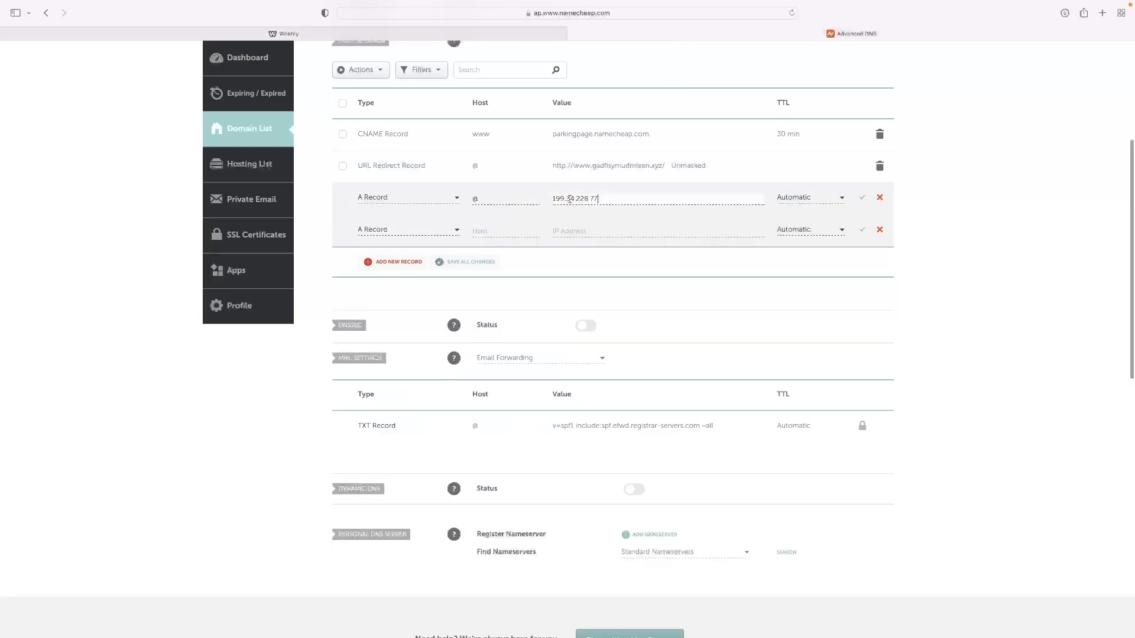
pyautogui.click(492, 231)
pyautogui.write('www')
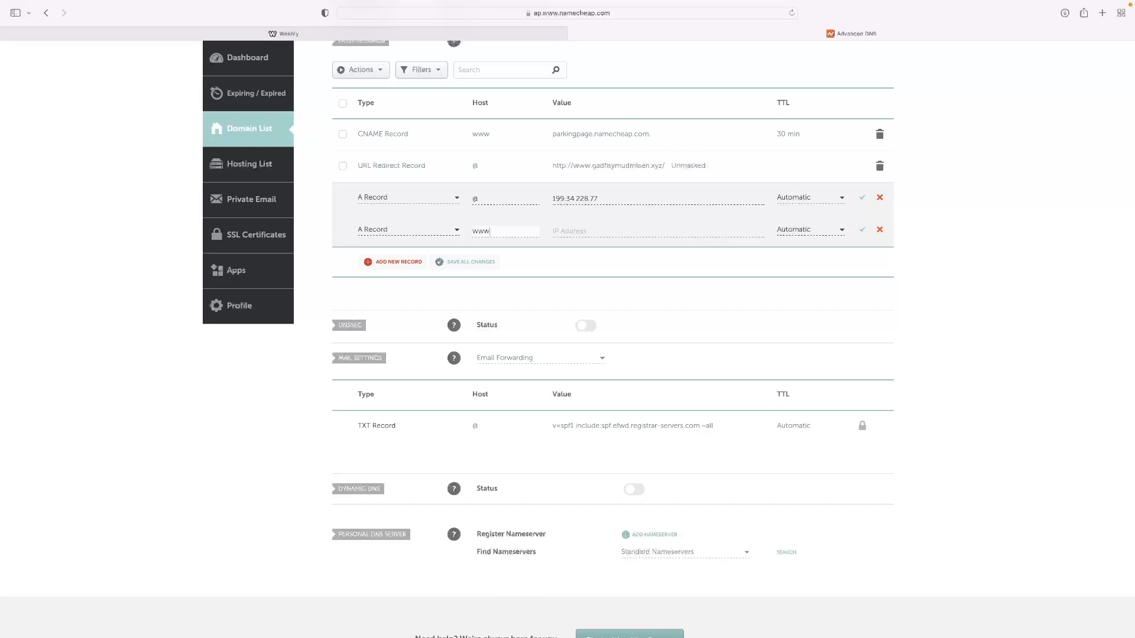
# - Set the www A Record's value to the IP address 199.34.228.77 copied from the second record in Weebly's instructions
pyautogui.click(632, 232)
pyautogui.click(466, 33)
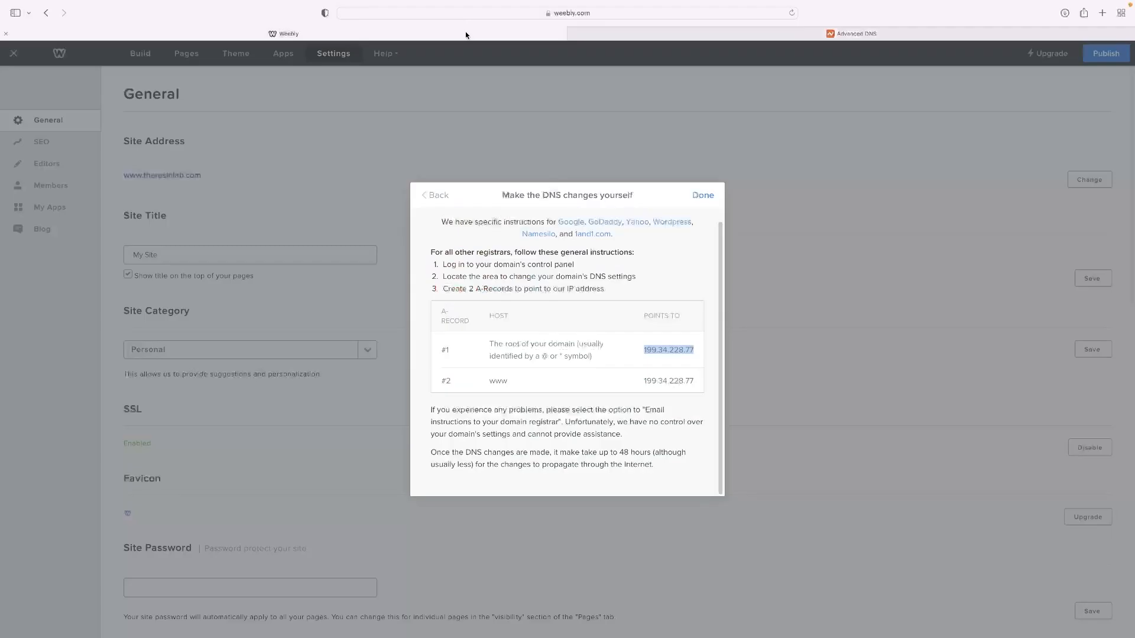
pyautogui.moveTo(643, 382); pyautogui.dragTo(686, 385)
pyautogui.rightClick(685, 383)
pyautogui.click(717, 425)
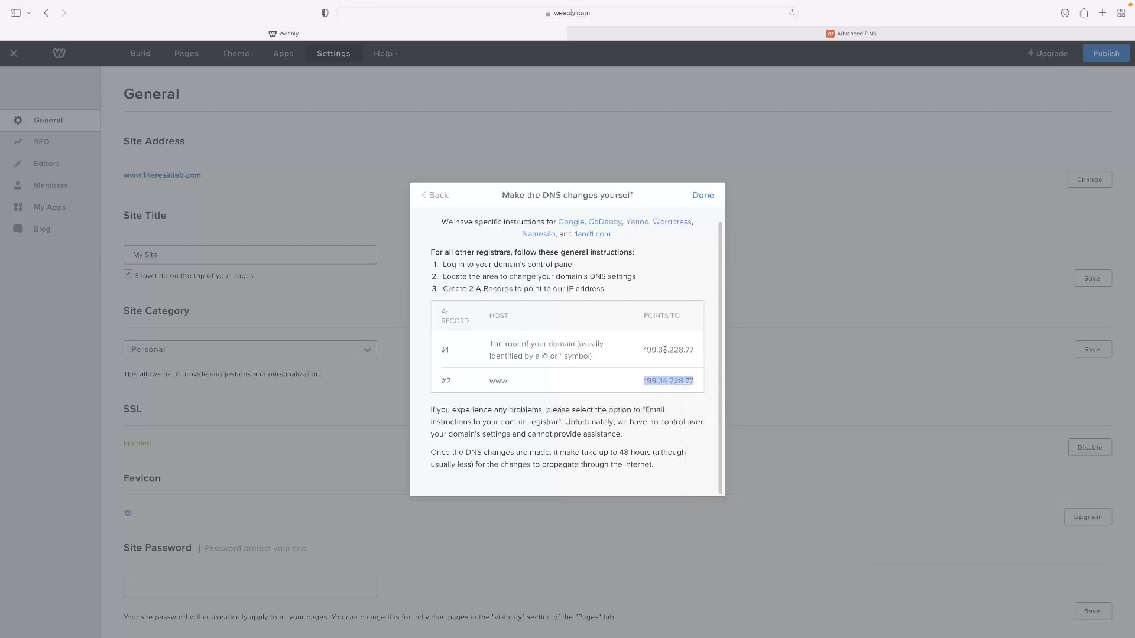
pyautogui.click(643, 32)
pyautogui.rightClick(588, 228)
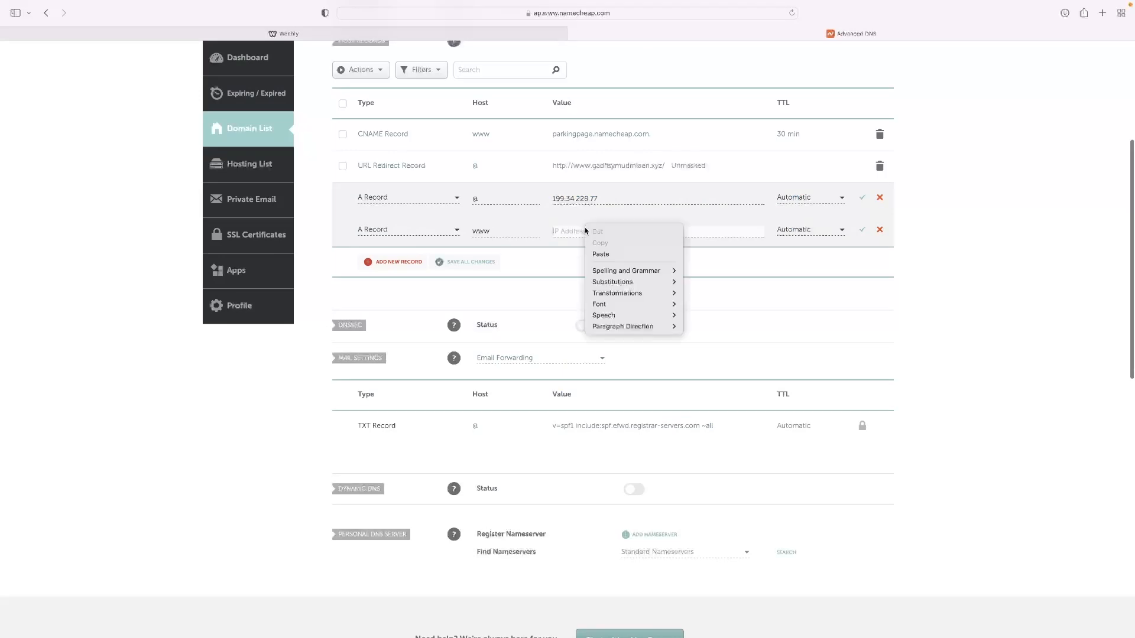
pyautogui.click(602, 254)
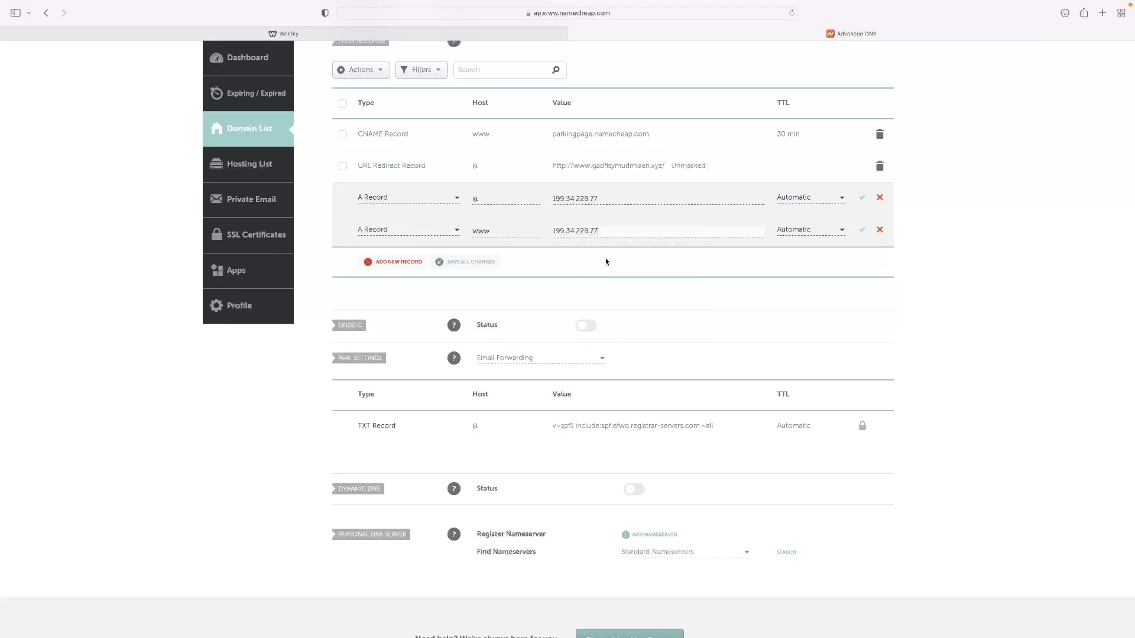
# - Save both new A Records, @ and www, in the domain's host records and review the list
pyautogui.click(862, 202)
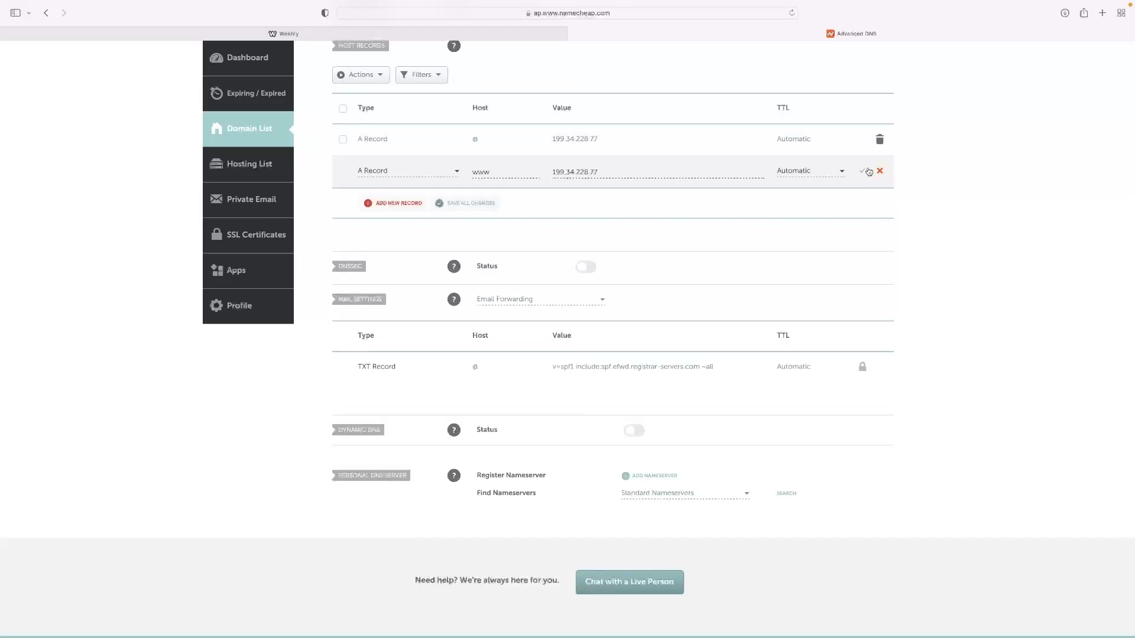
pyautogui.click(867, 171)
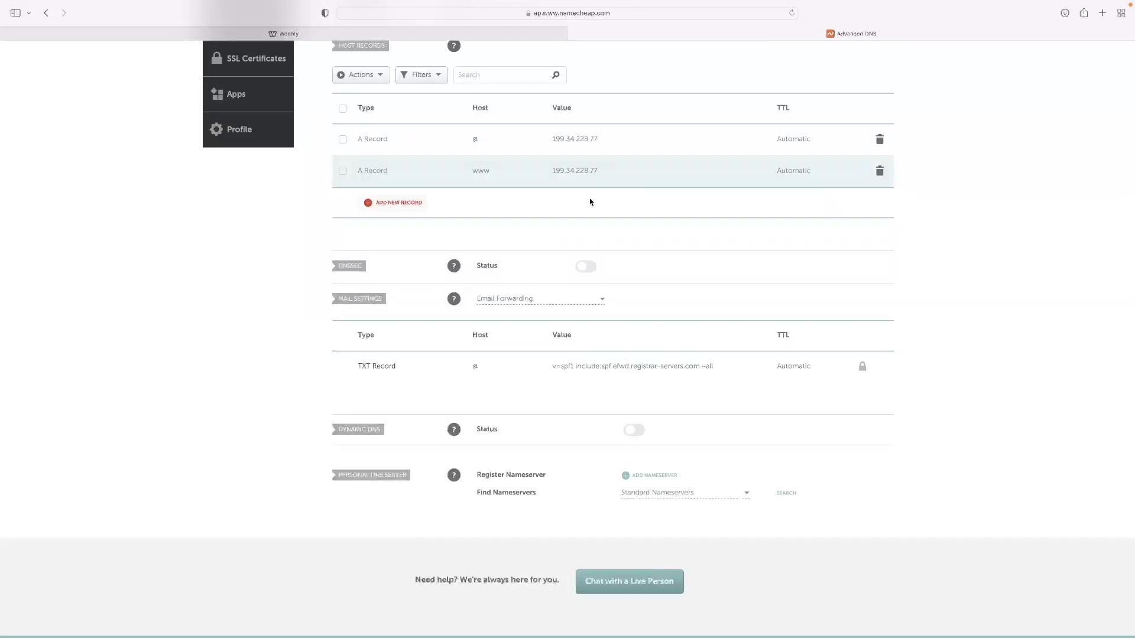
pyautogui.scroll(5, 591, 201)
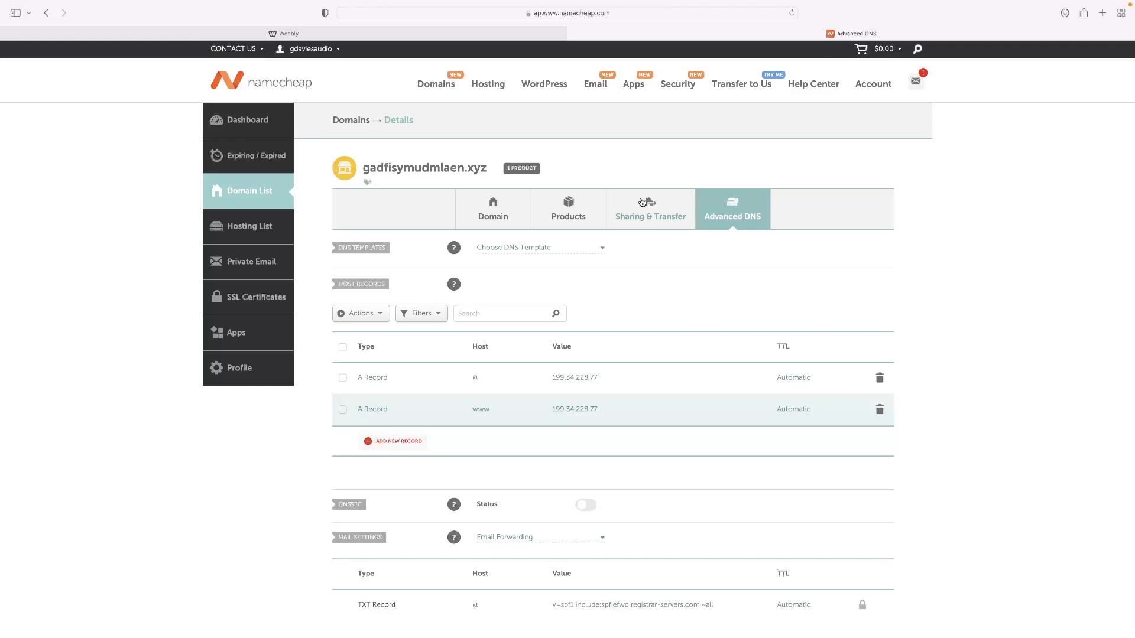
pyautogui.scroll(-1, 641, 203)
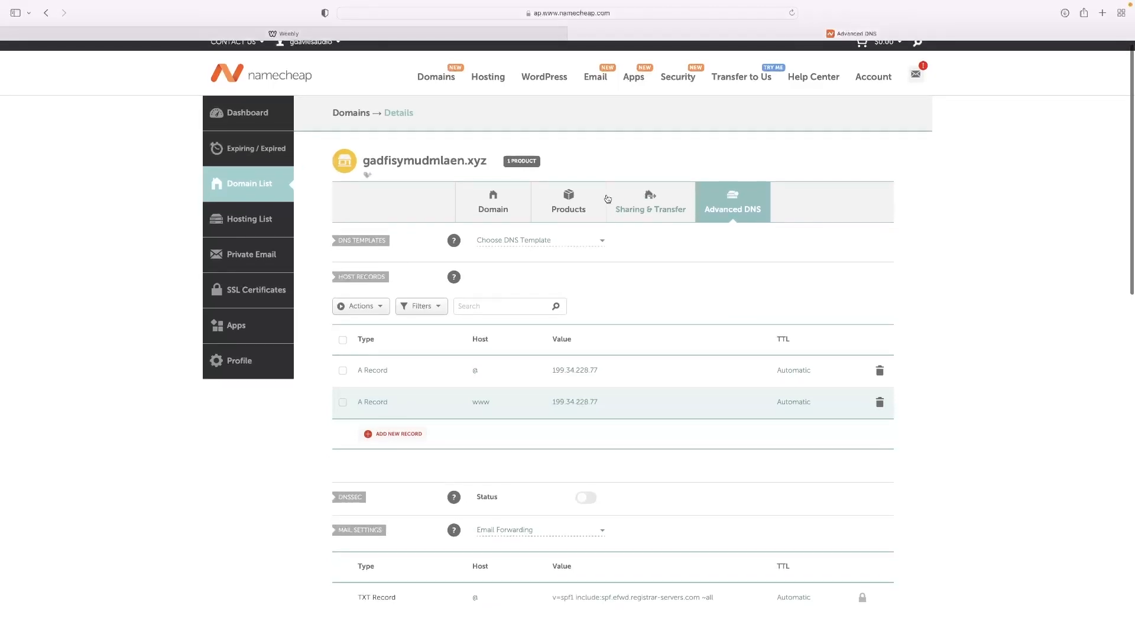
# - Switch to Weebly, finish the DNS changes instructions, and return to Namecheap's Advanced DNS page
pyautogui.click(444, 35)
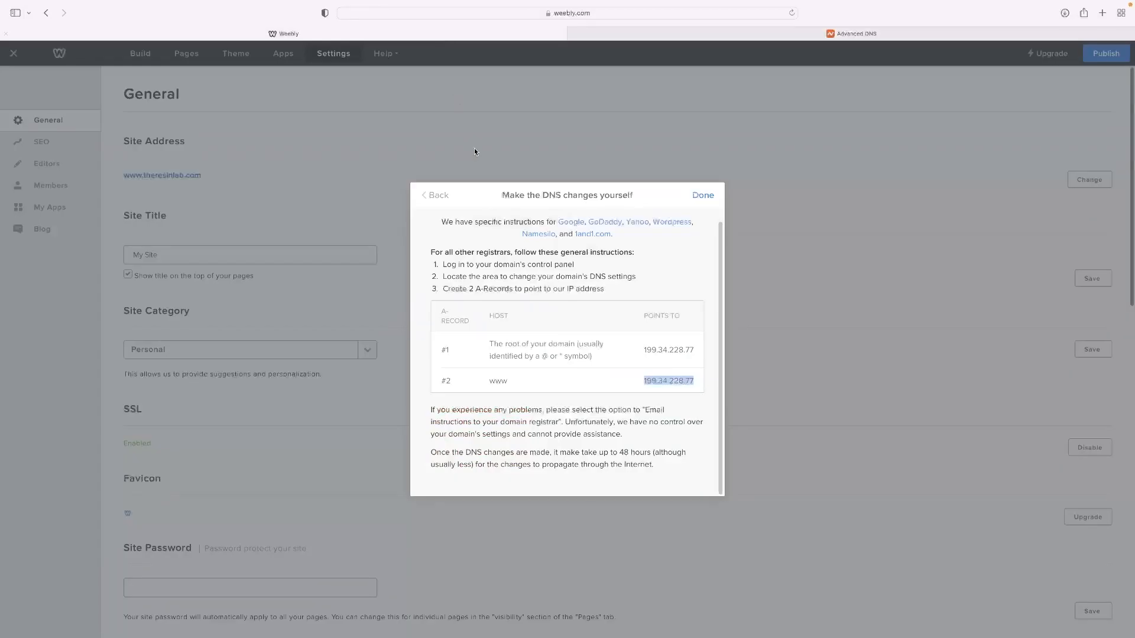
pyautogui.click(704, 195)
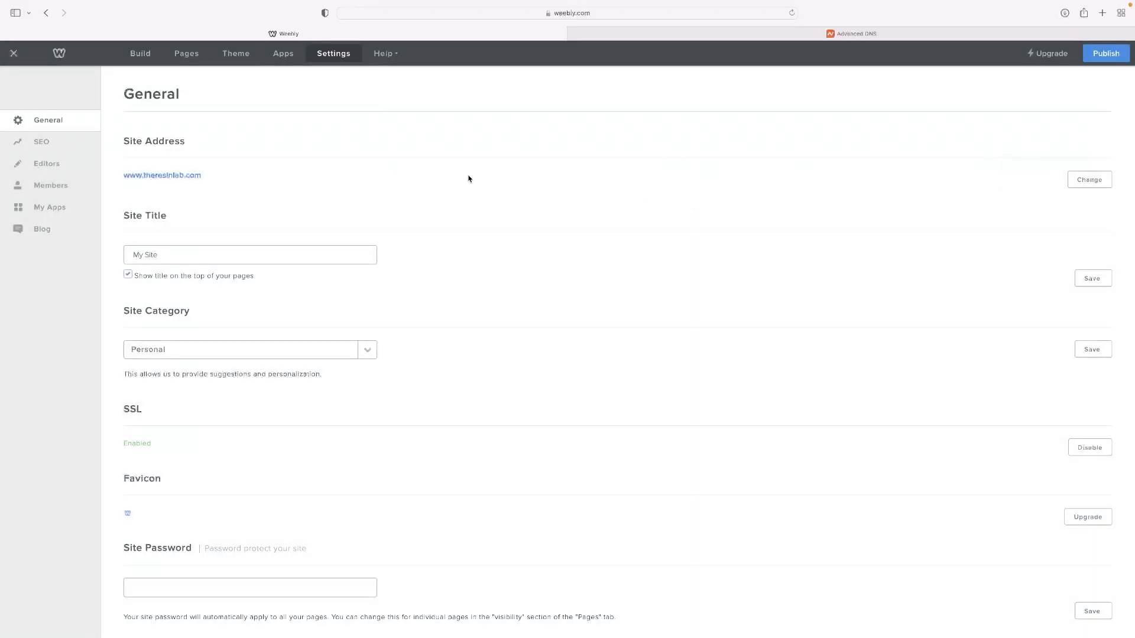
pyautogui.click(695, 34)
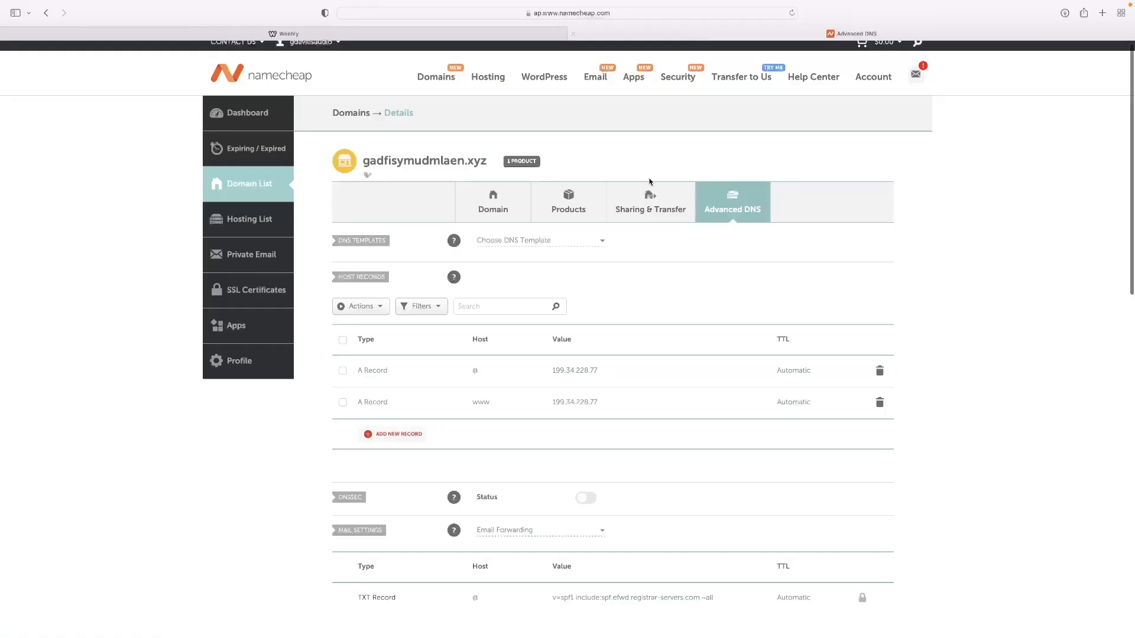